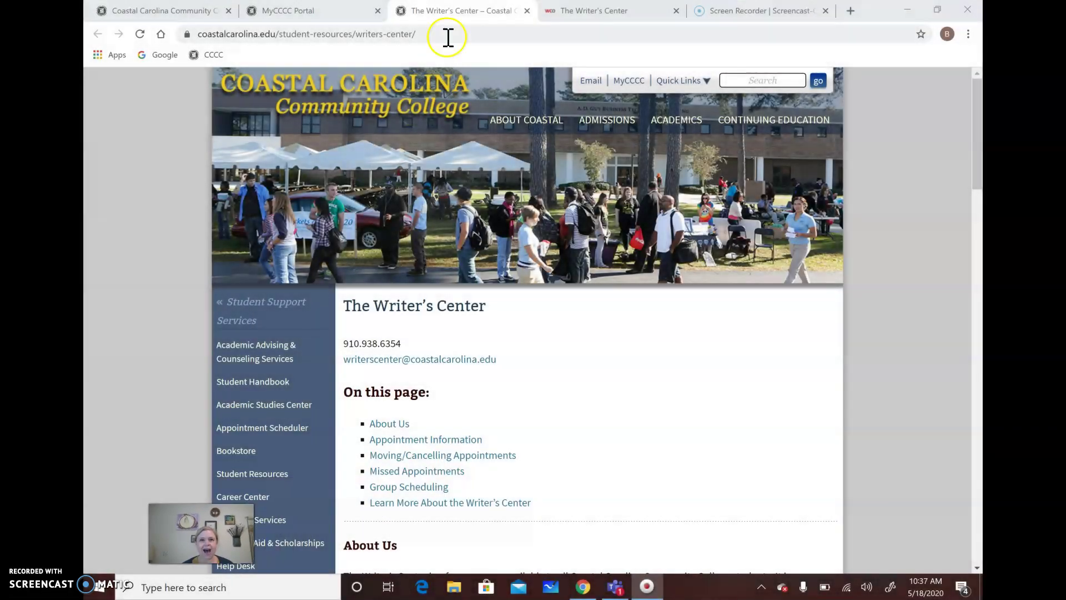
# Switch to 'The Writer's Center' tab showing the May 18–24, 2020 tutoring schedule.
pyautogui.click(593, 14)
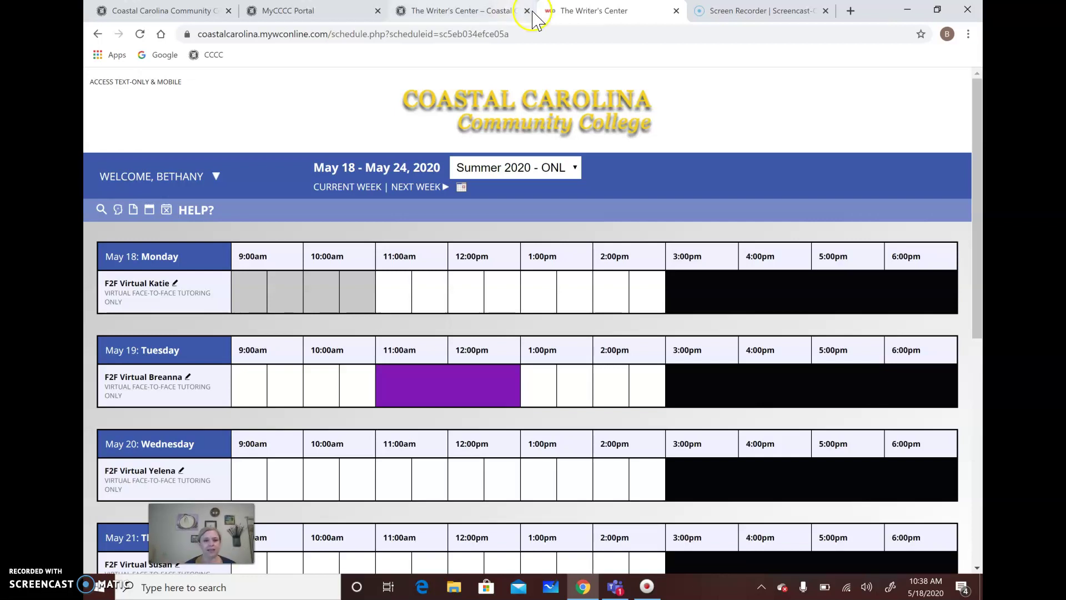
pyautogui.scroll(-4, 743, 83)
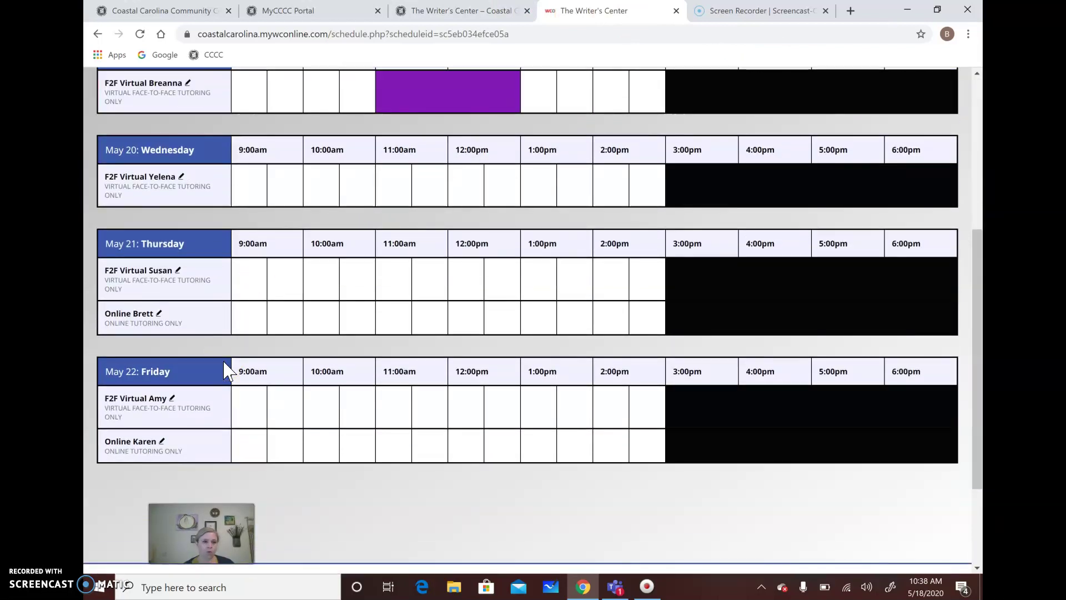
# Point out Friday May 22's virtual and online tutor rows, then pick Amy's 9:00am virtual slot.
pyautogui.click(117, 418)
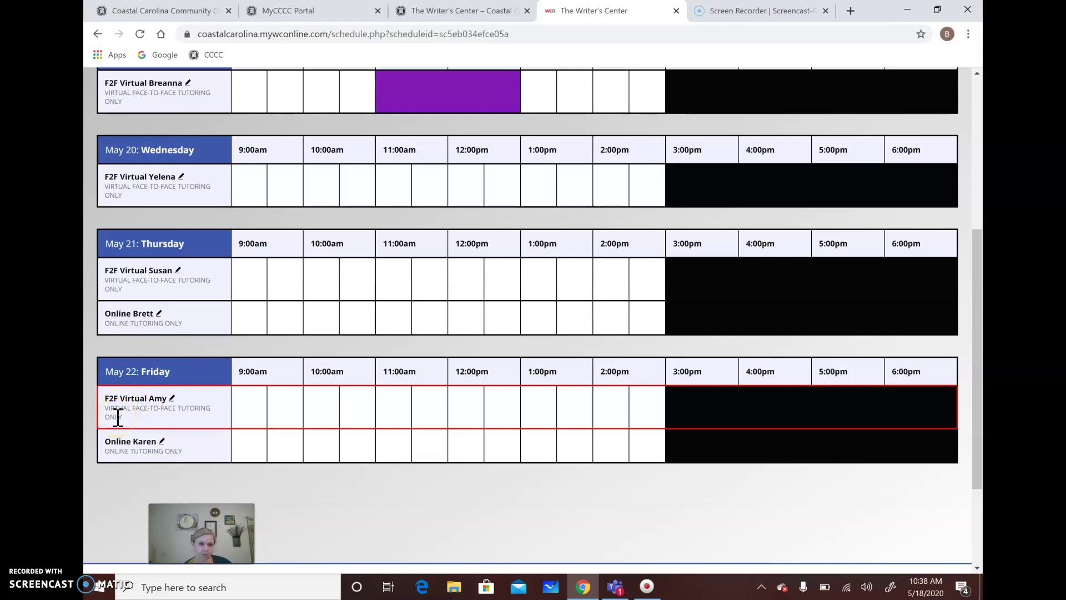
pyautogui.click(141, 456)
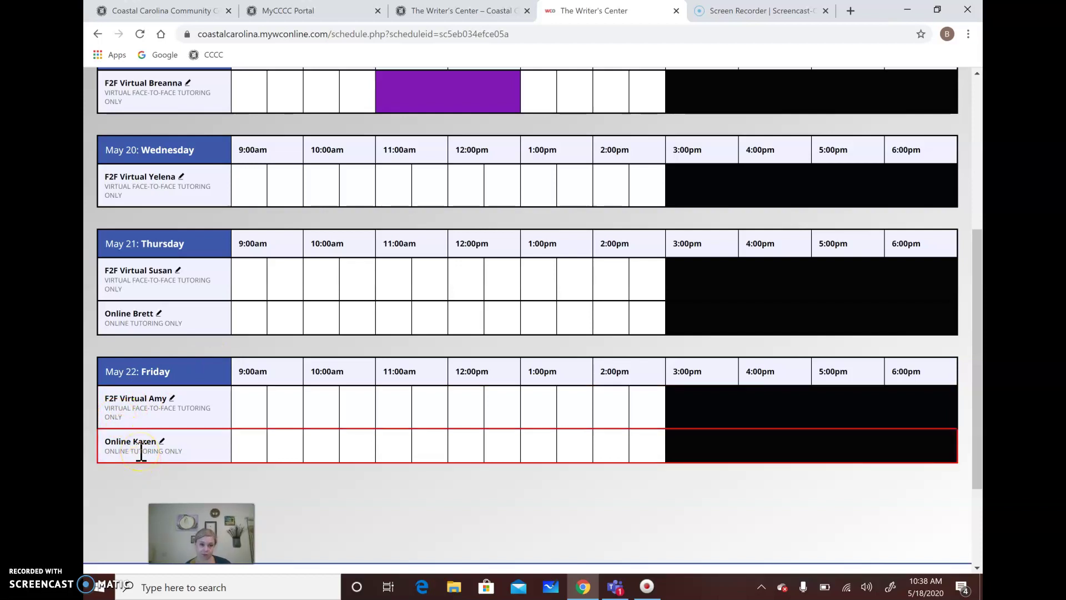
pyautogui.click(135, 411)
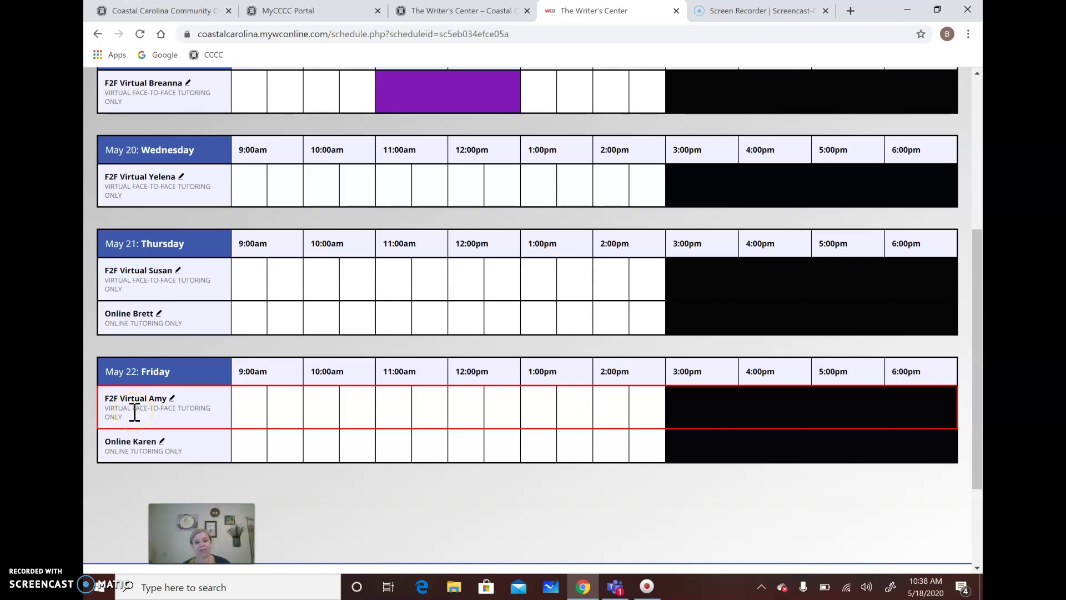
pyautogui.click(242, 414)
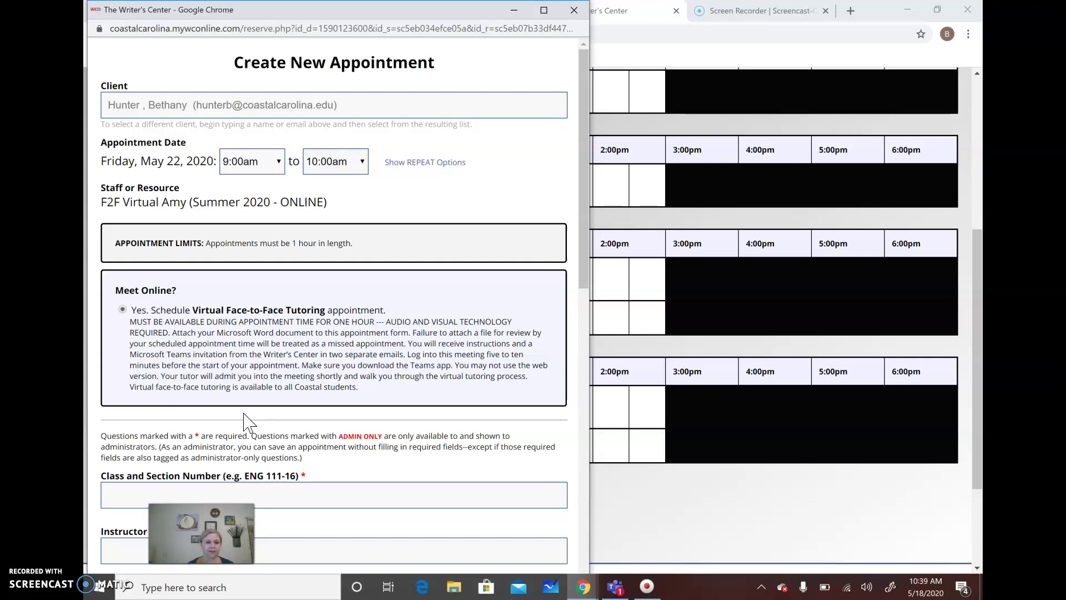
pyautogui.scroll(-3, 241, 408)
pyautogui.scroll(-2, 240, 383)
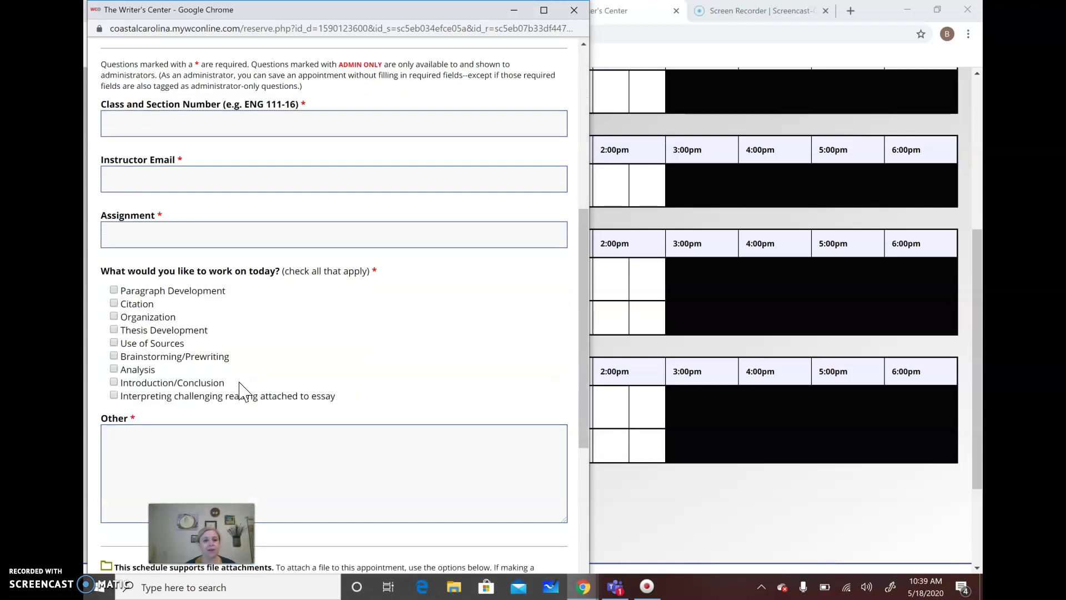
pyautogui.scroll(1, 238, 389)
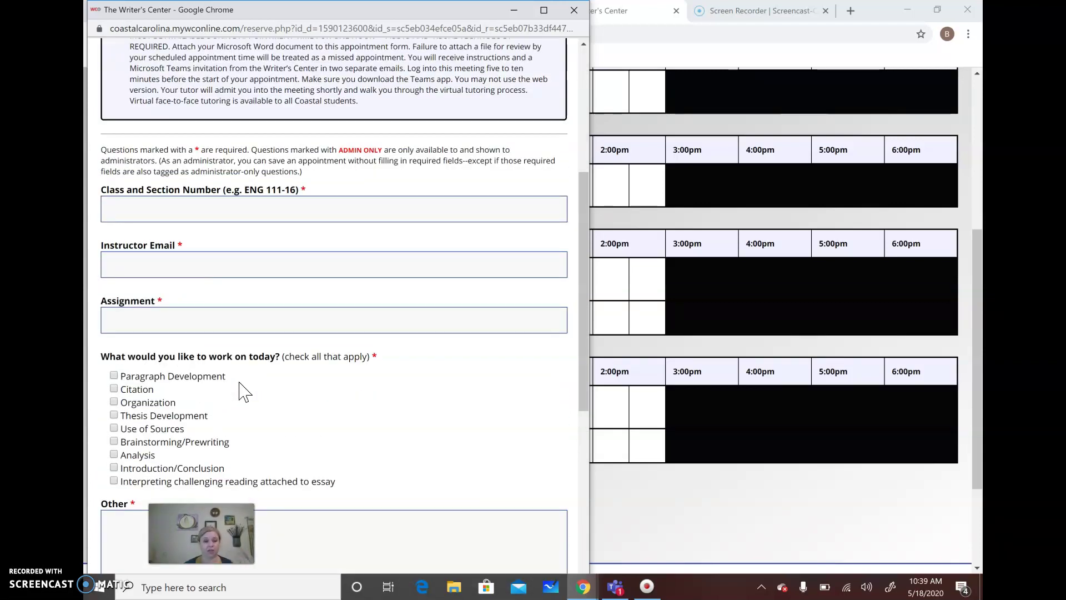
pyautogui.scroll(-3, 239, 390)
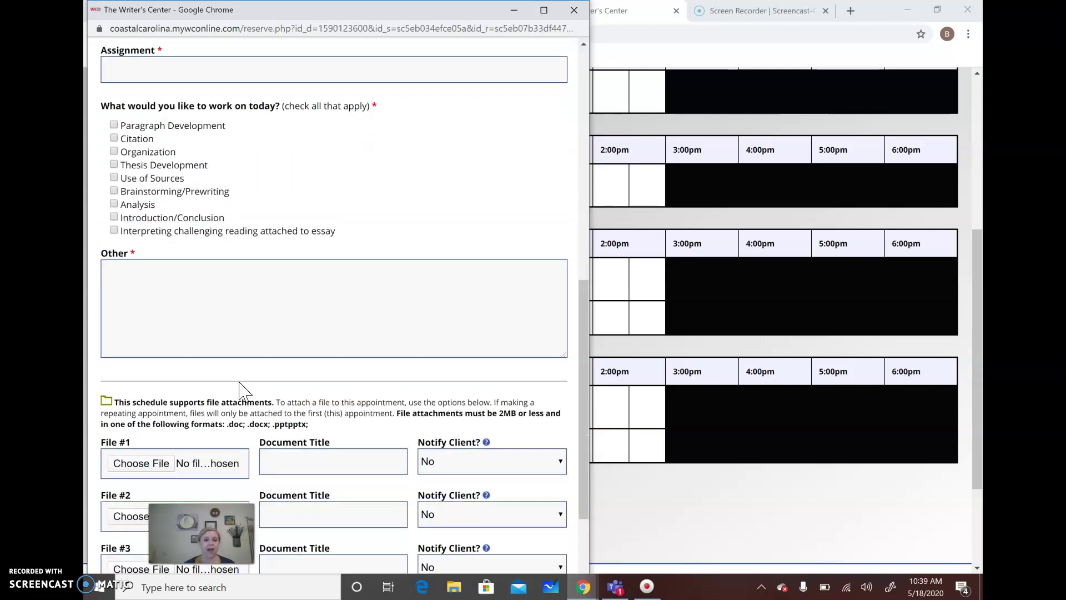
pyautogui.scroll(-1, 238, 384)
pyautogui.scroll(5, 136, 392)
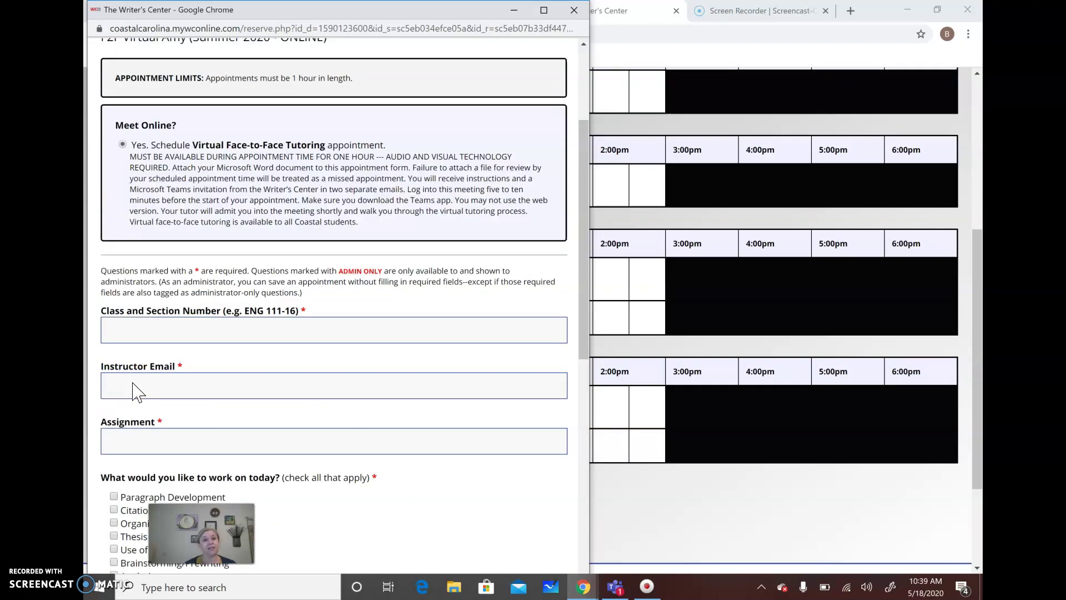
pyautogui.scroll(2, 133, 383)
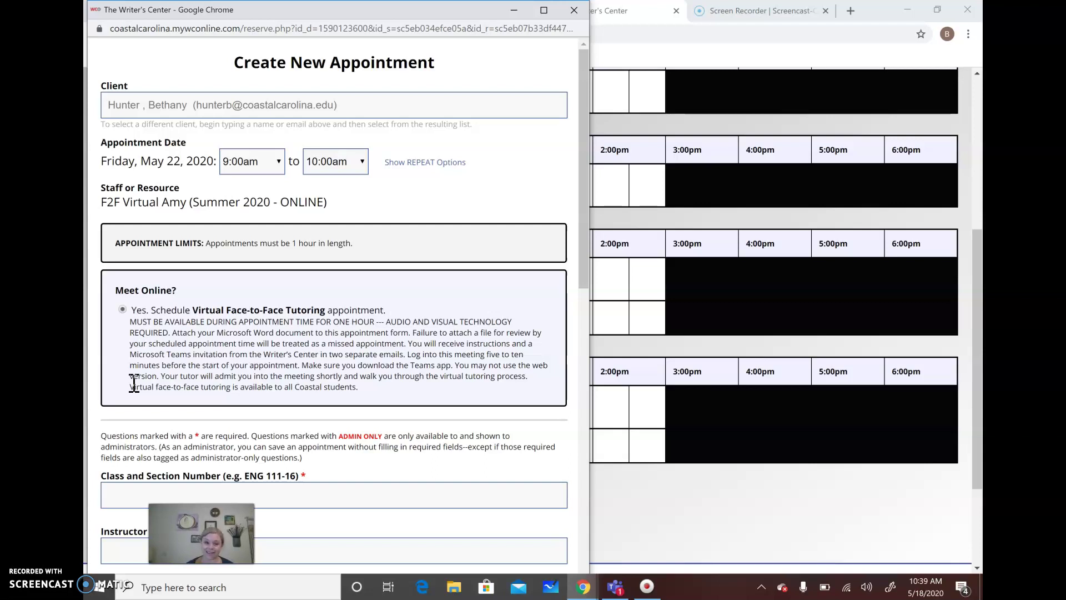
# Close the virtual face-to-face appointment form for Friday 9:00am without saving.
pyautogui.click(575, 10)
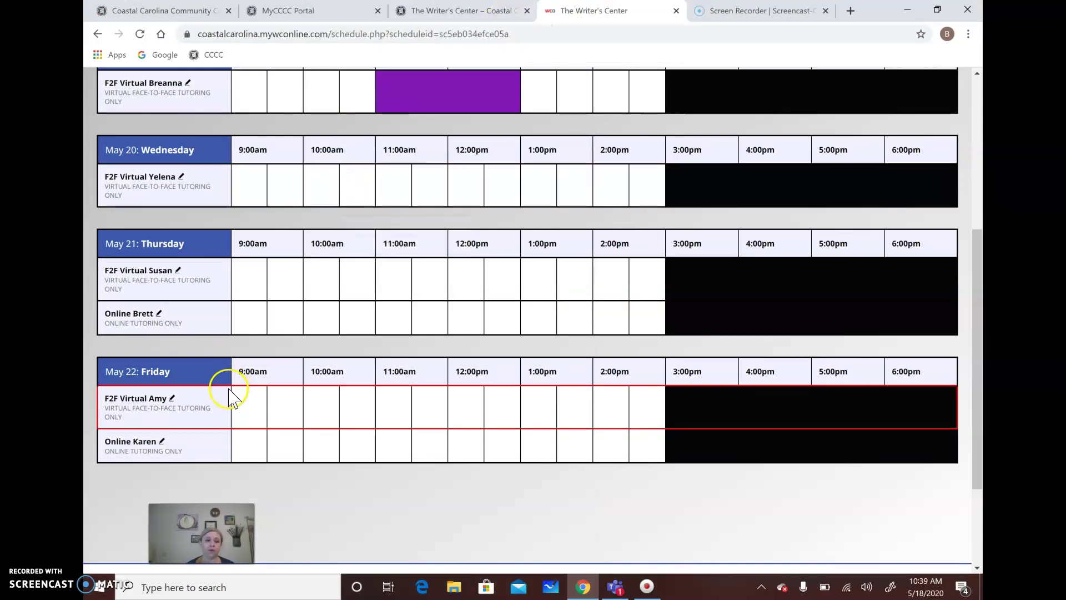
# Open the Friday May 22 9:00am online appointment form, review it, and close it unbooked.
pyautogui.click(246, 454)
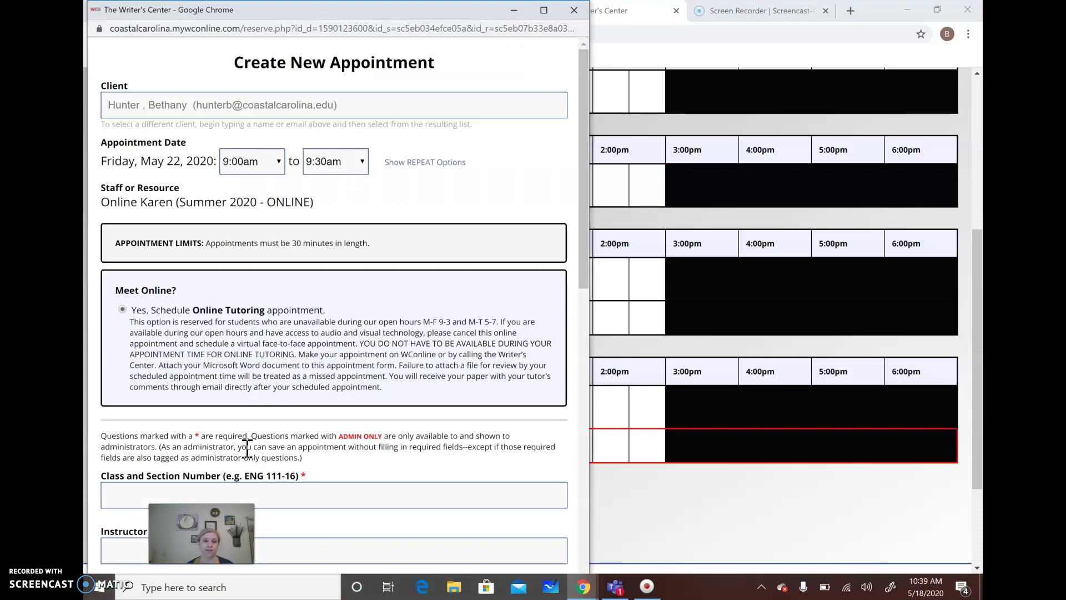
pyautogui.scroll(-3, 246, 448)
pyautogui.scroll(-4, 249, 455)
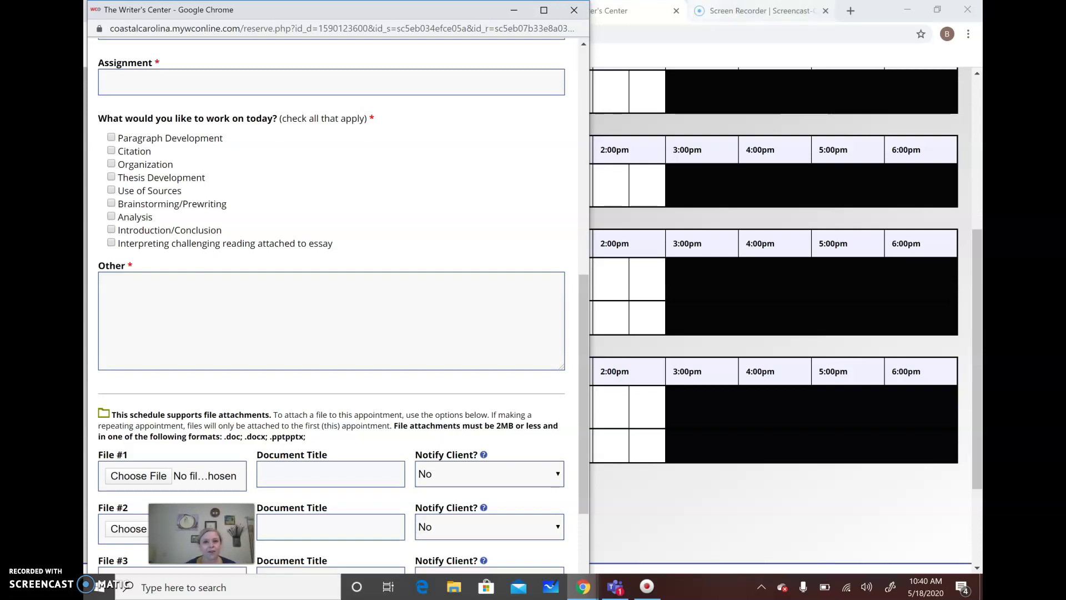
pyautogui.click(575, 10)
# Switch back to the Coastal Carolina Community College Writer's Center page tab.
pyautogui.click(457, 12)
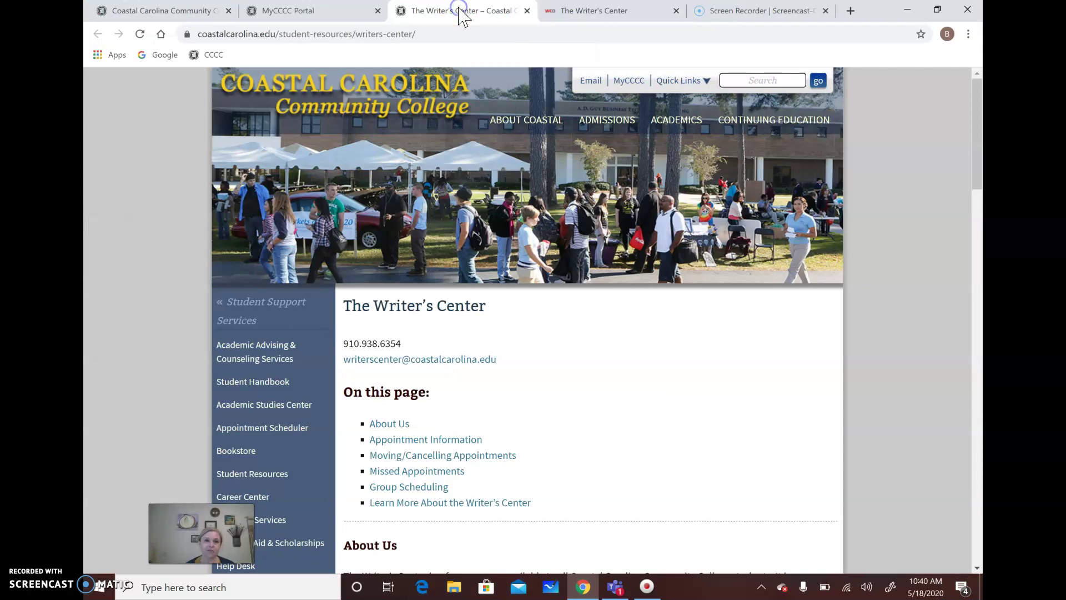